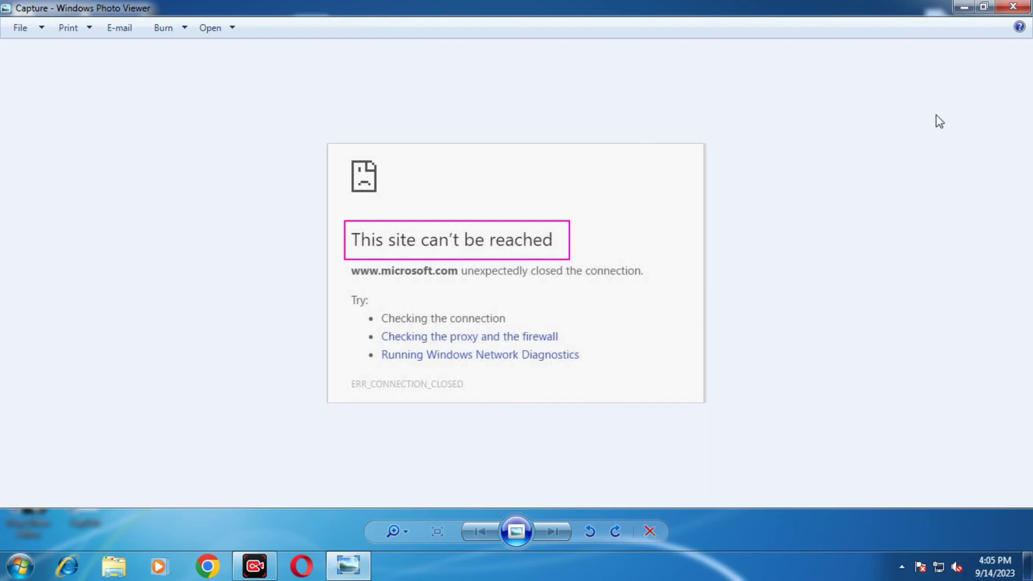
Close the error screenshot, switch to Google Chrome and open its Privacy and security settings.
click(1014, 9)
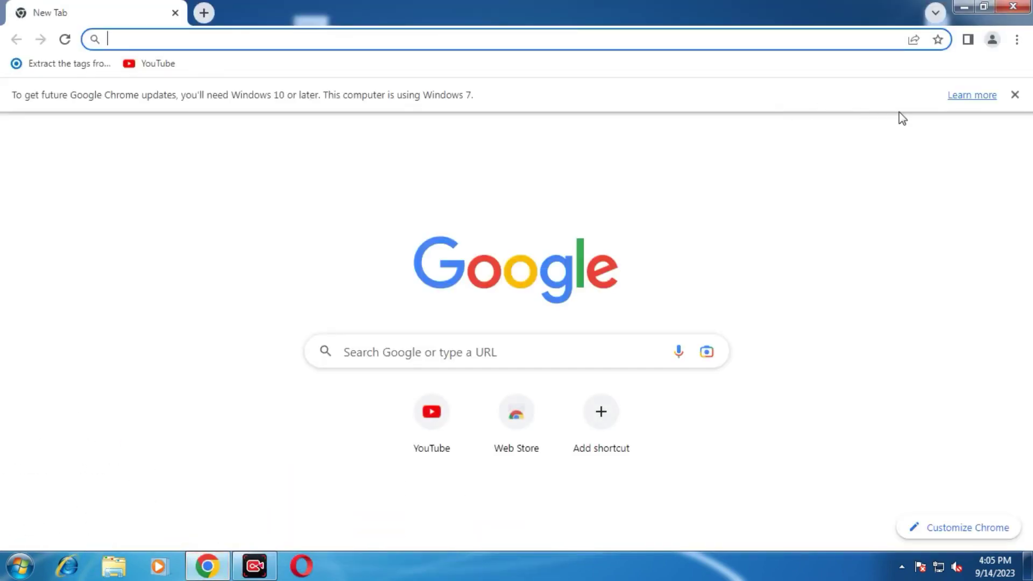
click(1015, 95)
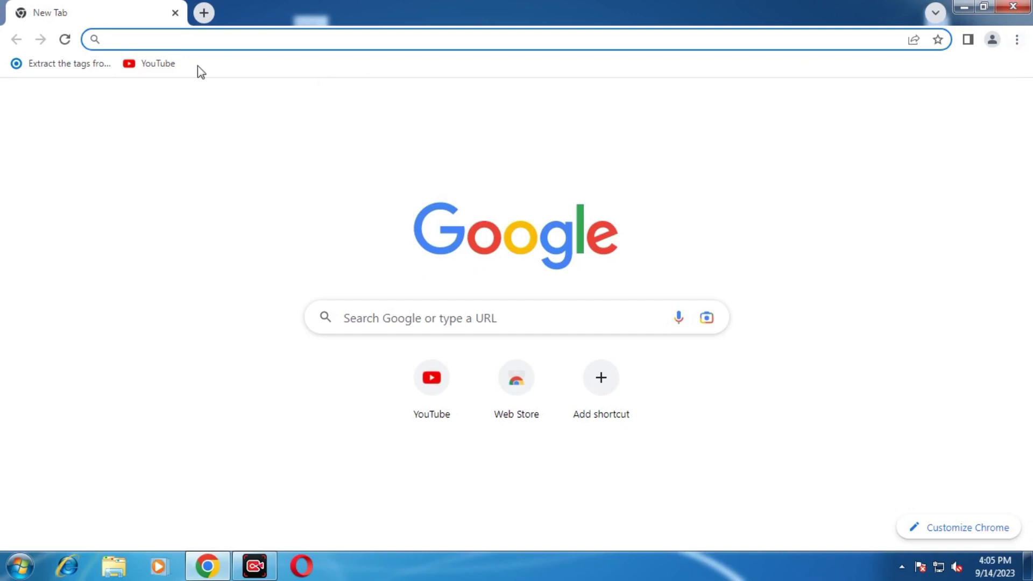
click(1016, 40)
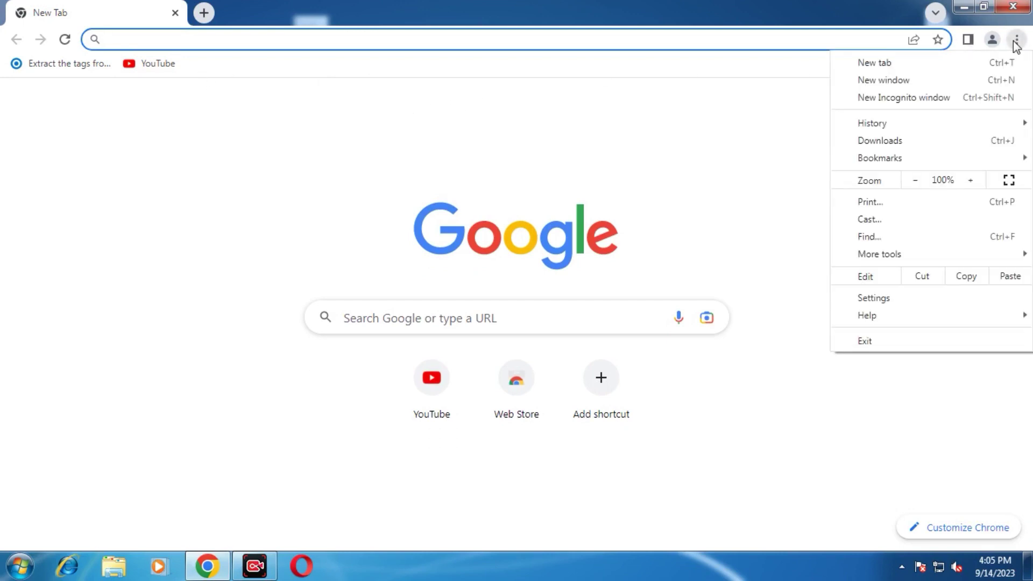
click(902, 299)
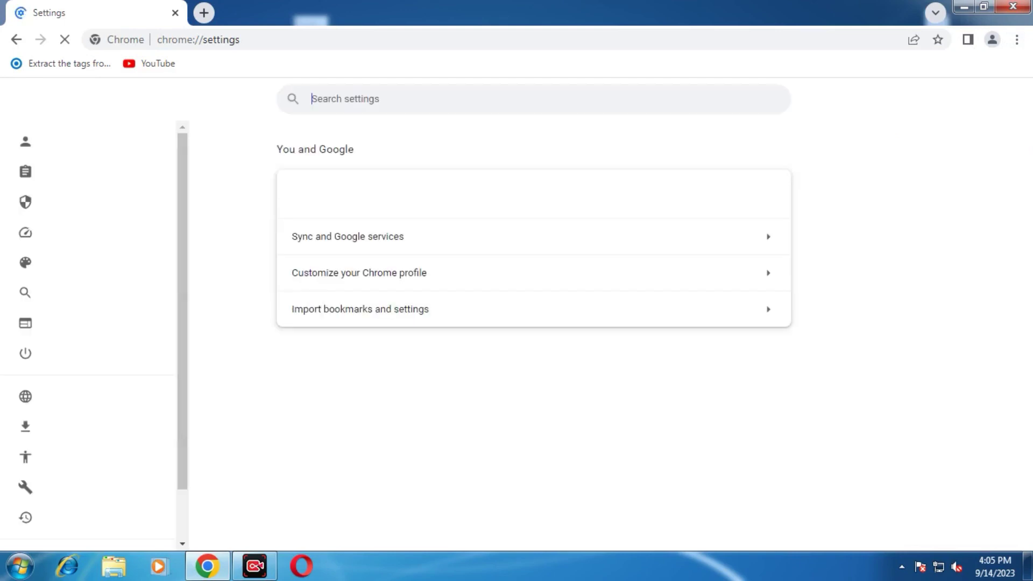
click(61, 204)
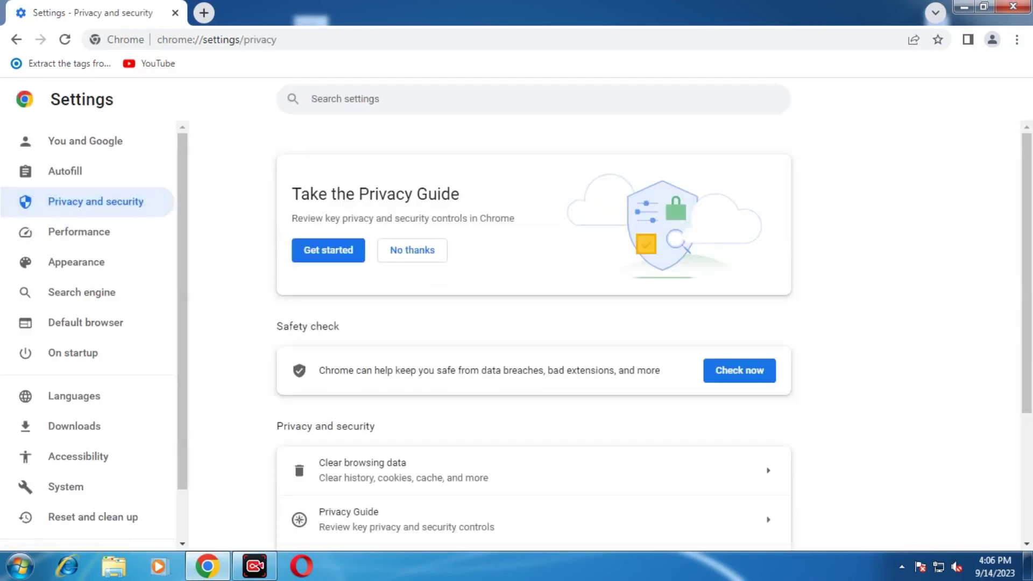
Clear the browsing history, cookies and cached images and files for All time, and close the browser.
scroll(420, 425, down, 3)
click(386, 327)
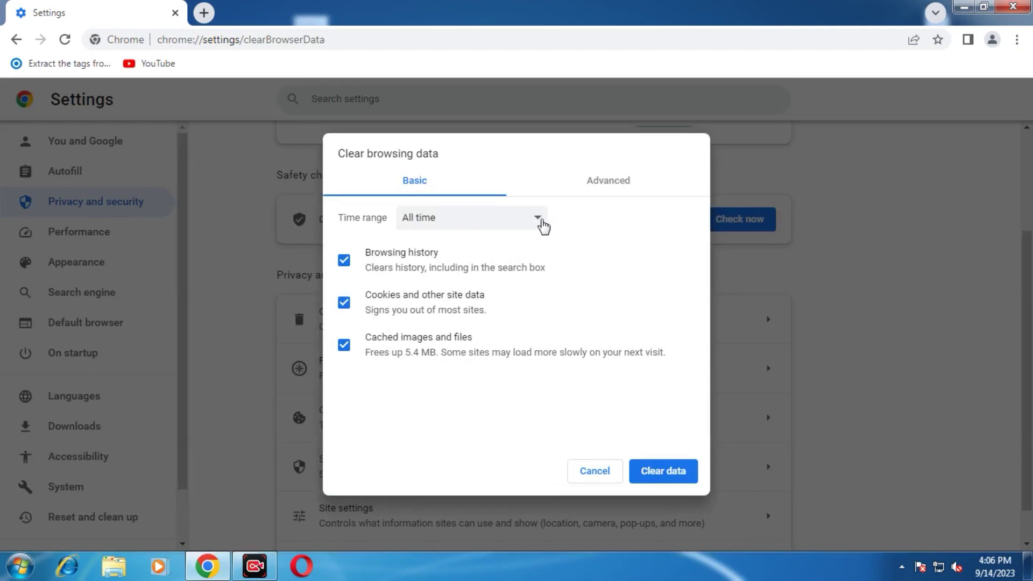
click(544, 222)
click(546, 225)
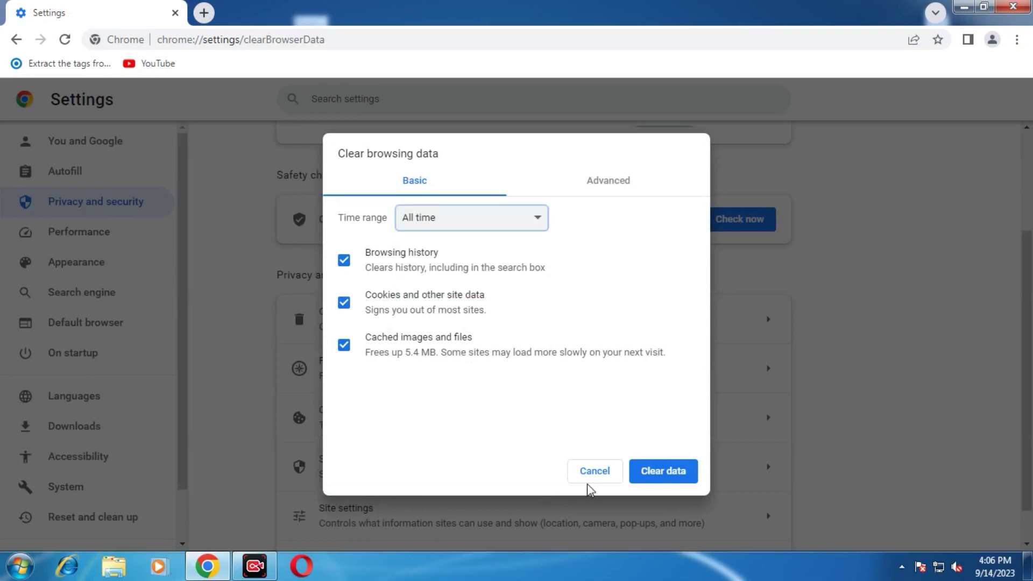
click(652, 474)
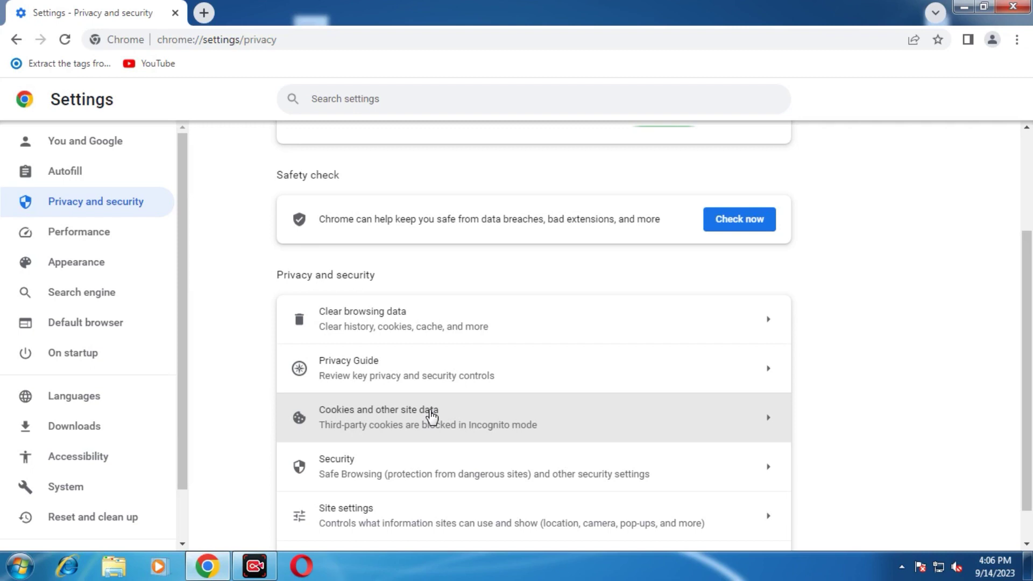
click(1014, 7)
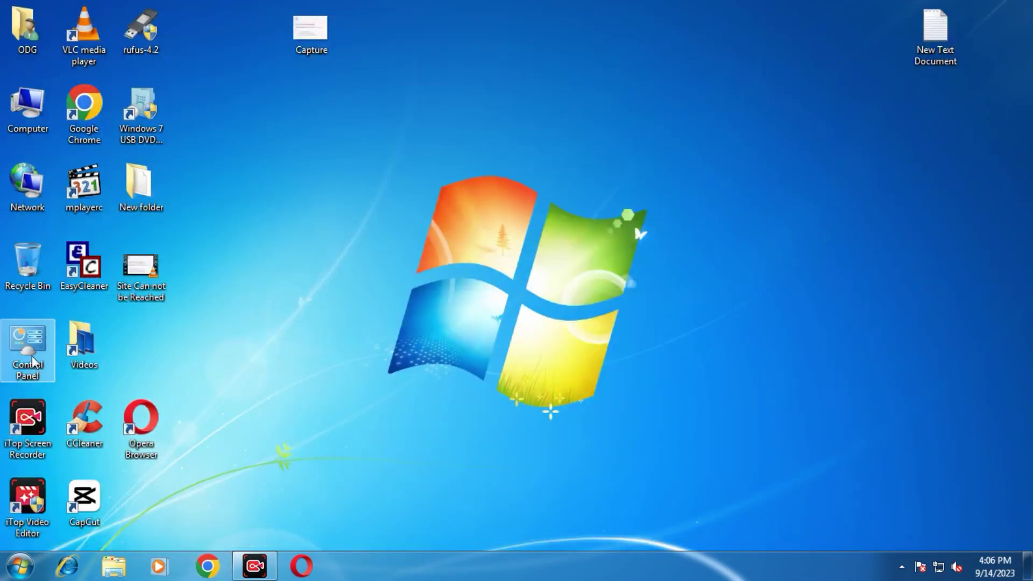
Check the proxy server options in the LAN settings of Control Panel's Internet Options, and leave without saving changes.
double_click(33, 361)
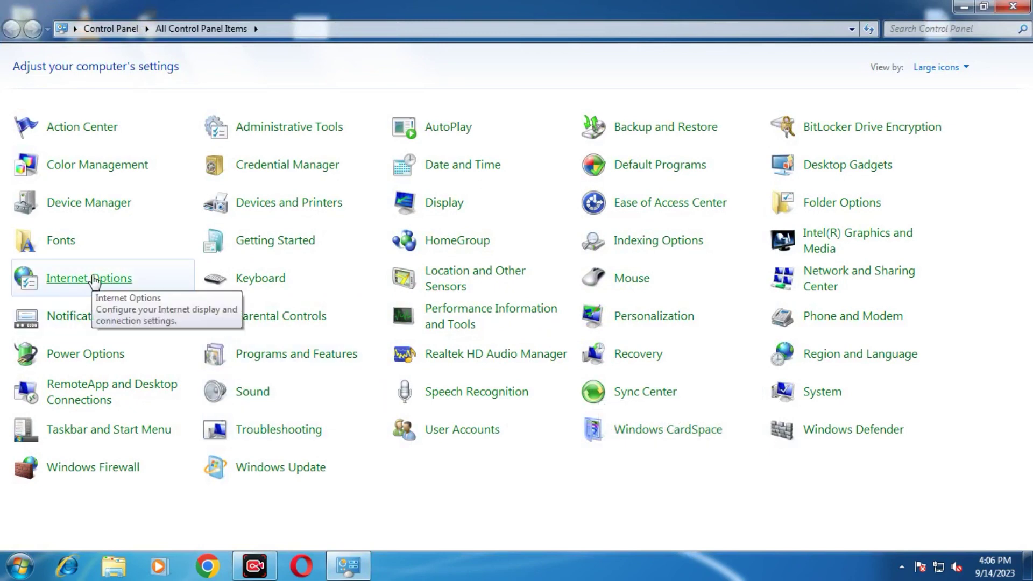
click(95, 280)
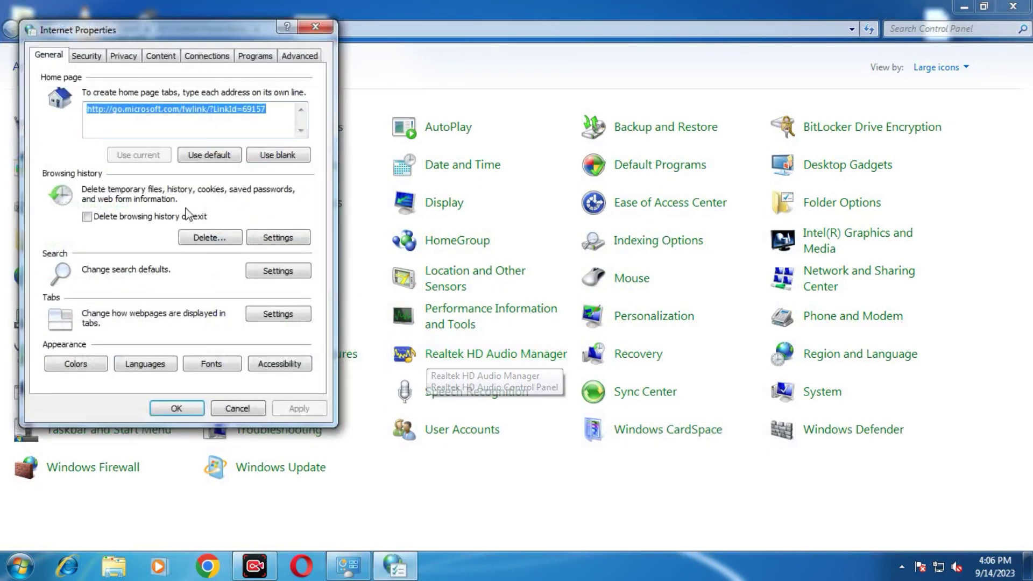
click(207, 56)
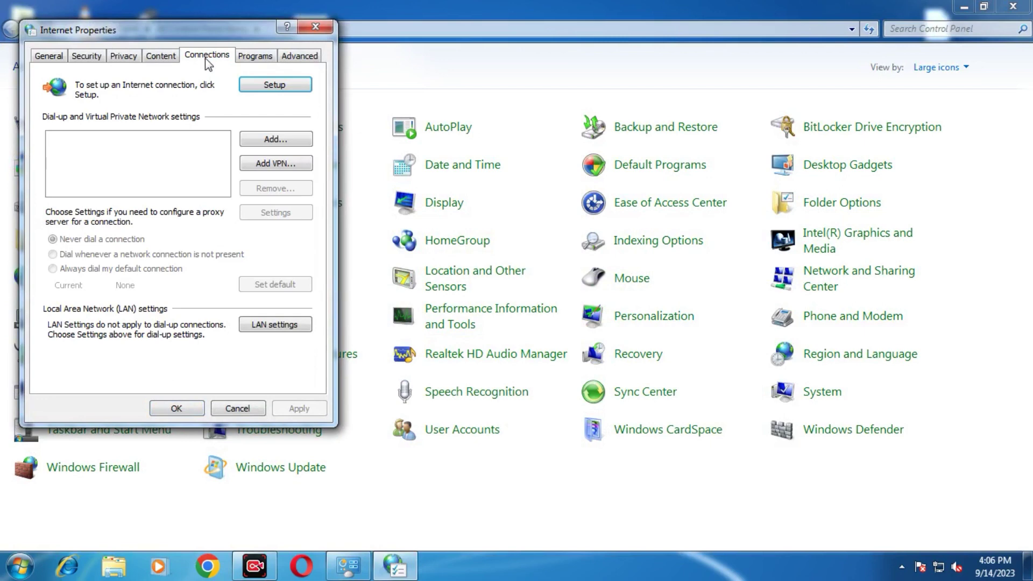
click(274, 325)
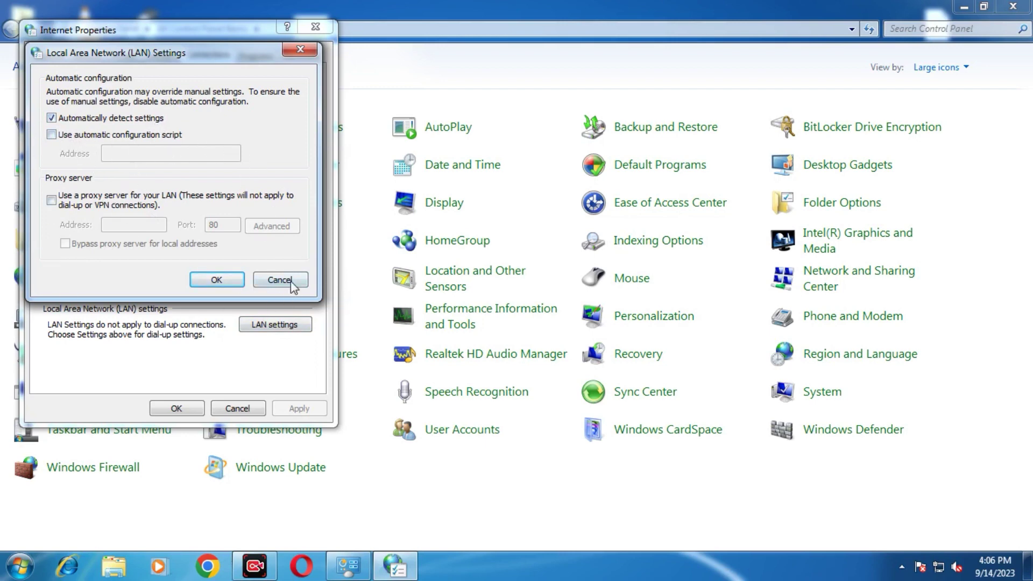
click(277, 280)
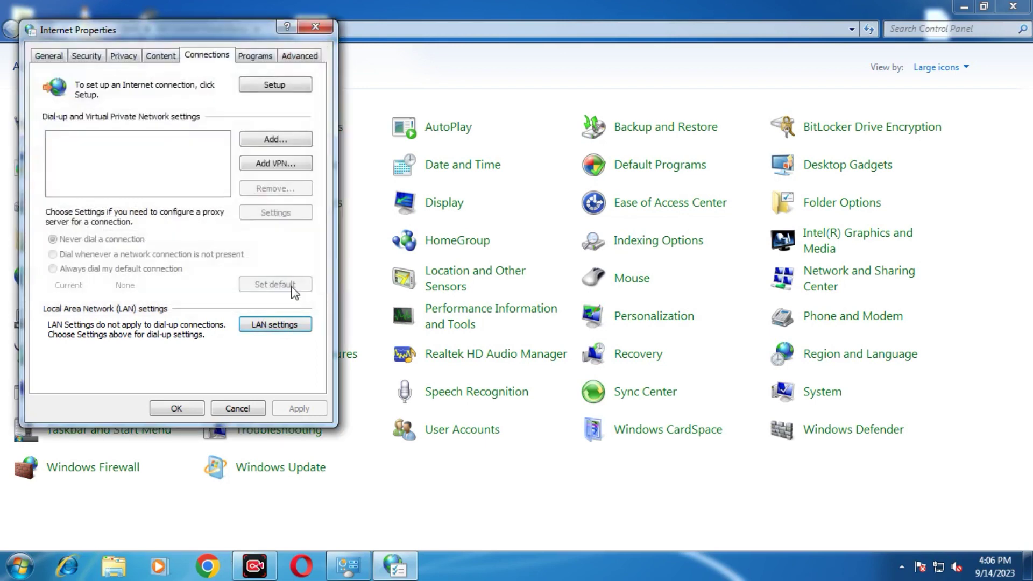
click(238, 408)
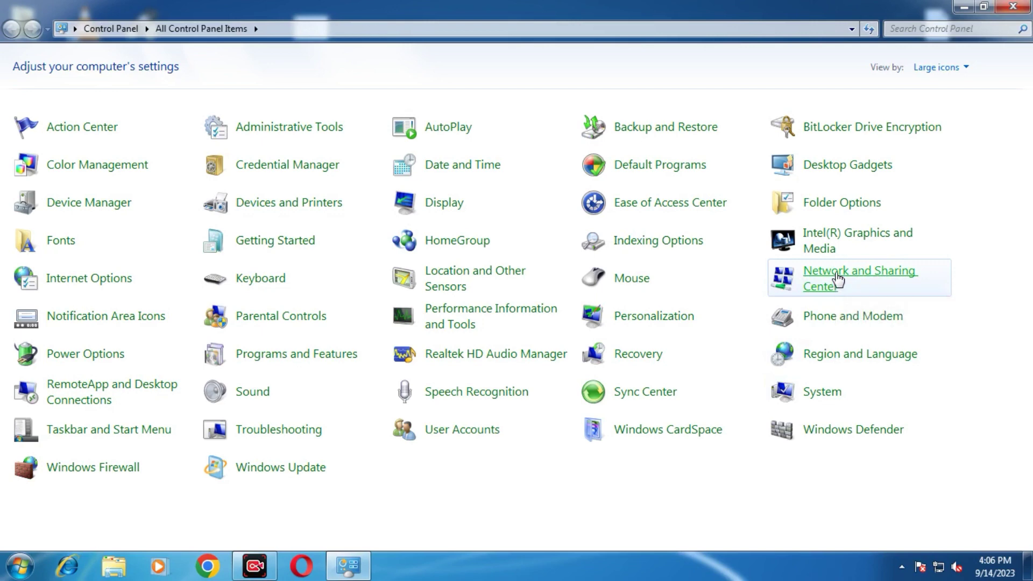
Open the Internet Protocol Version 4 (TCP/IPv4) properties of the Local Area Connection through the Network and Sharing Center.
click(838, 284)
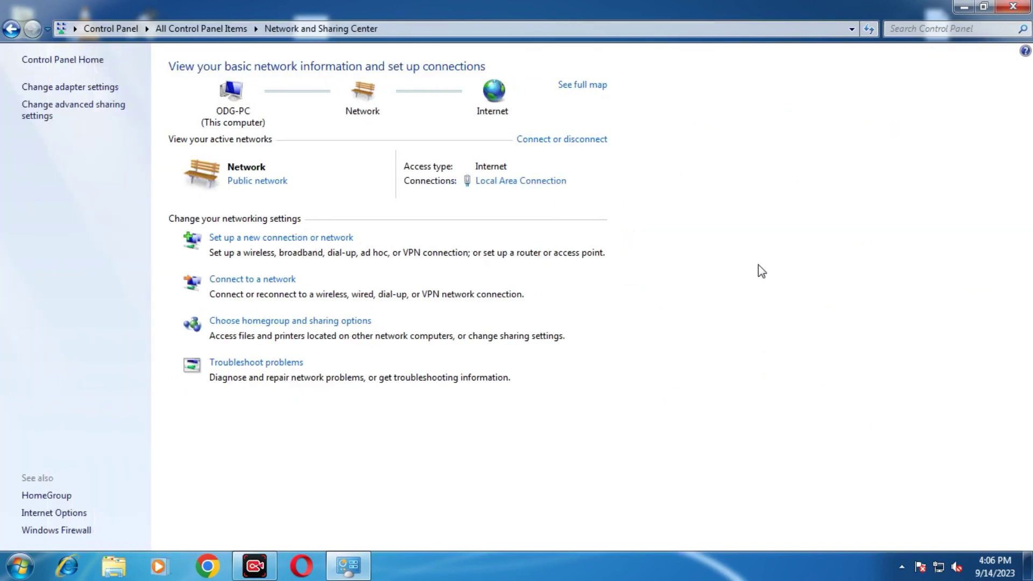
click(86, 92)
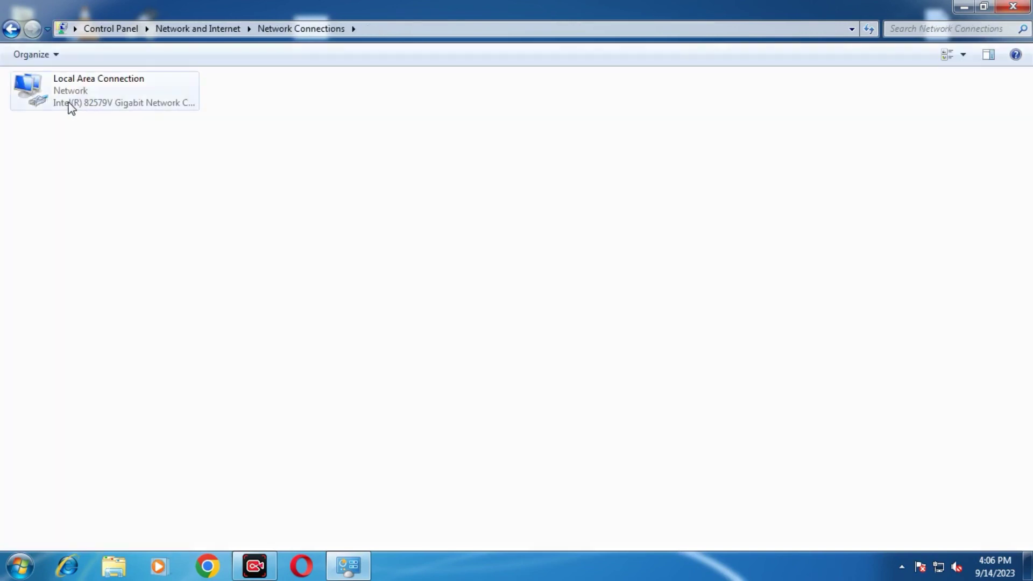
double_click(70, 106)
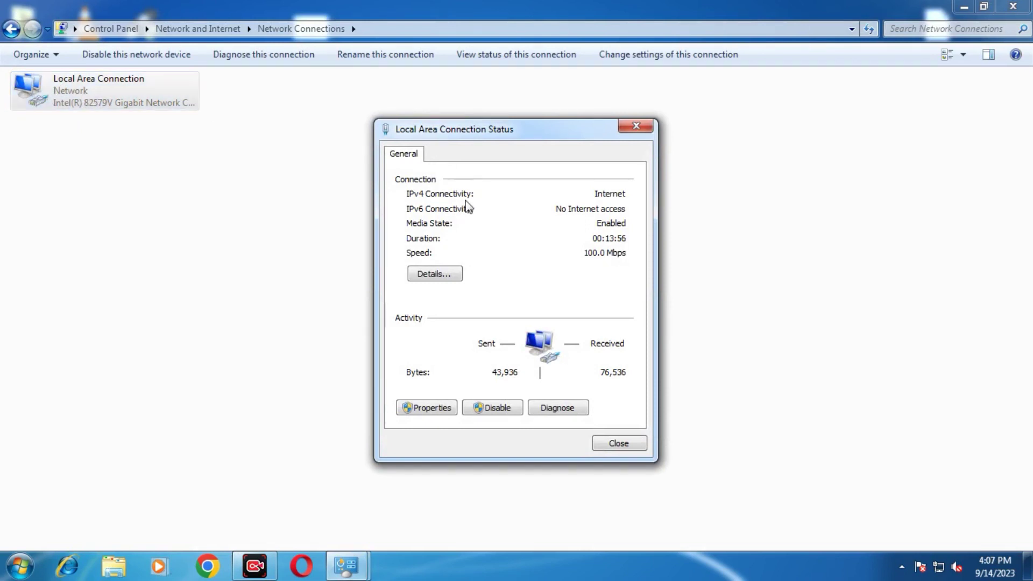
click(439, 412)
click(451, 316)
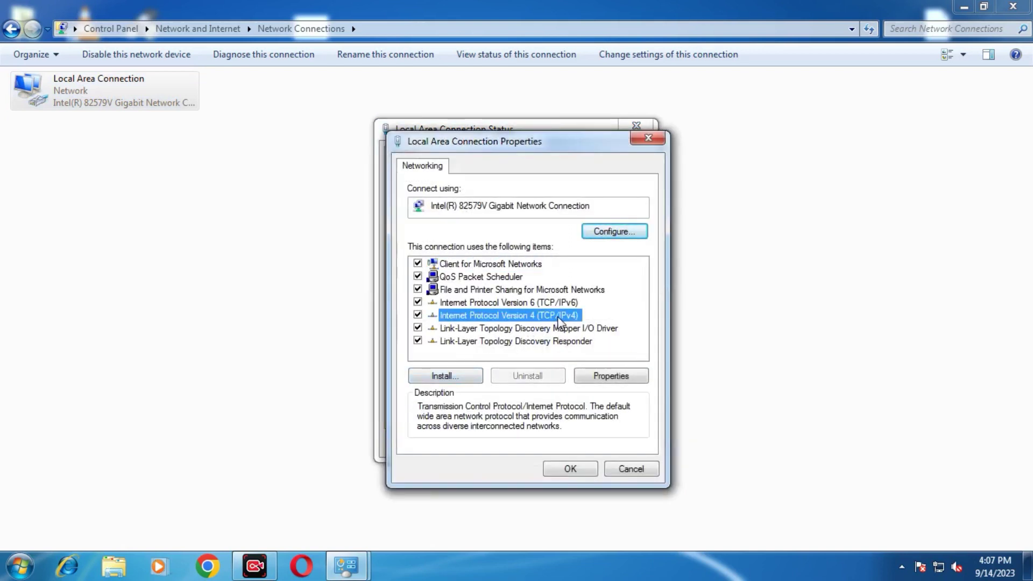
click(605, 375)
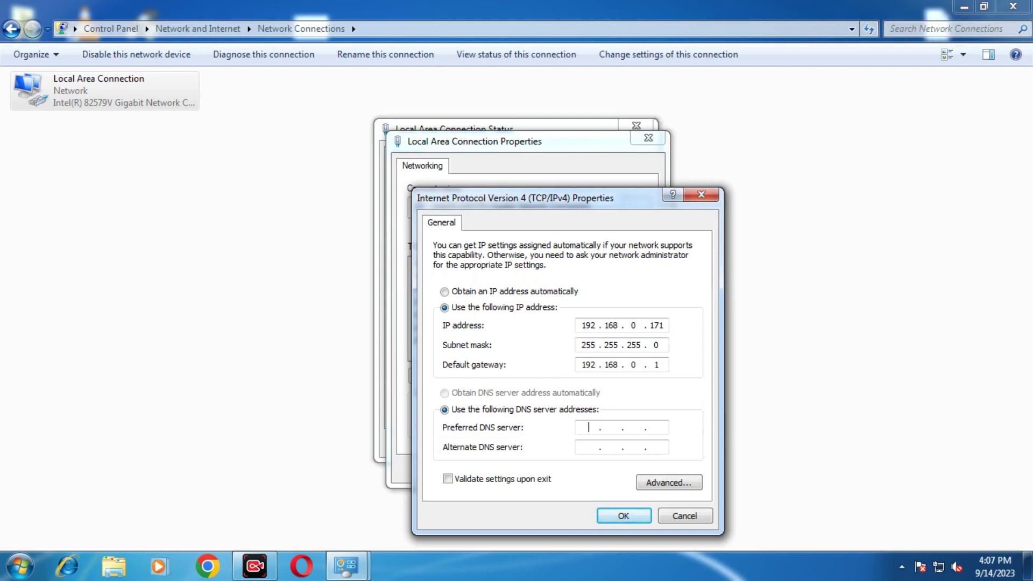
Set the preferred DNS server to 8.8.8.8 and the alternate to 8.8.4.4, then save and close the network windows.
text(8.8.8.8)
click(589, 447)
text(8.8.4.4)
click(627, 519)
click(570, 470)
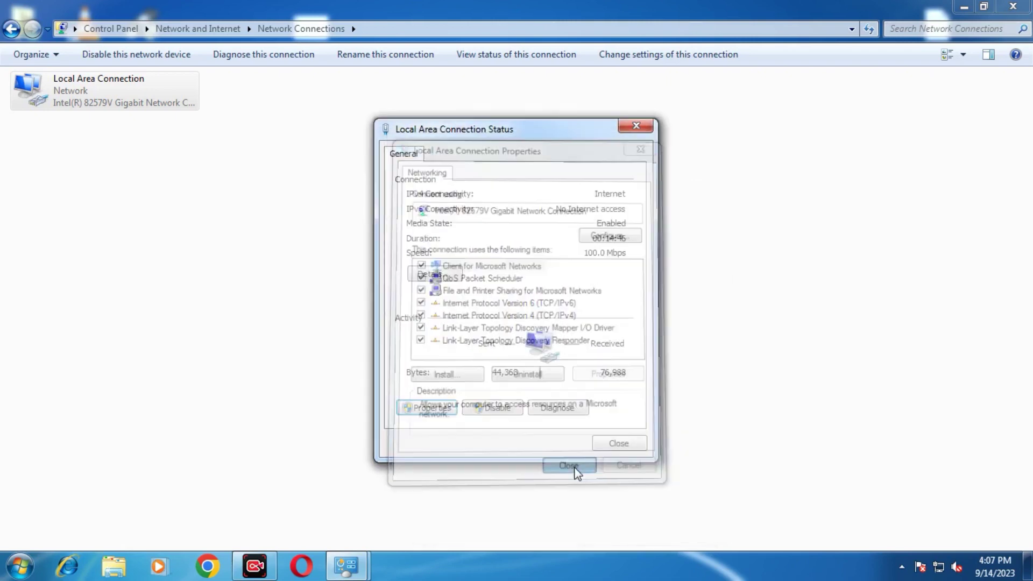
click(619, 445)
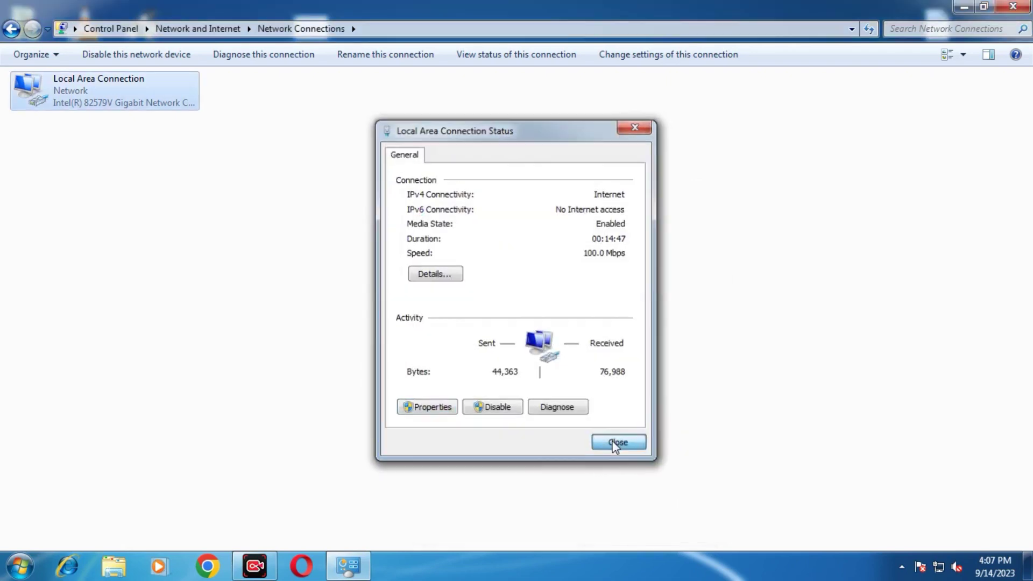
click(1013, 7)
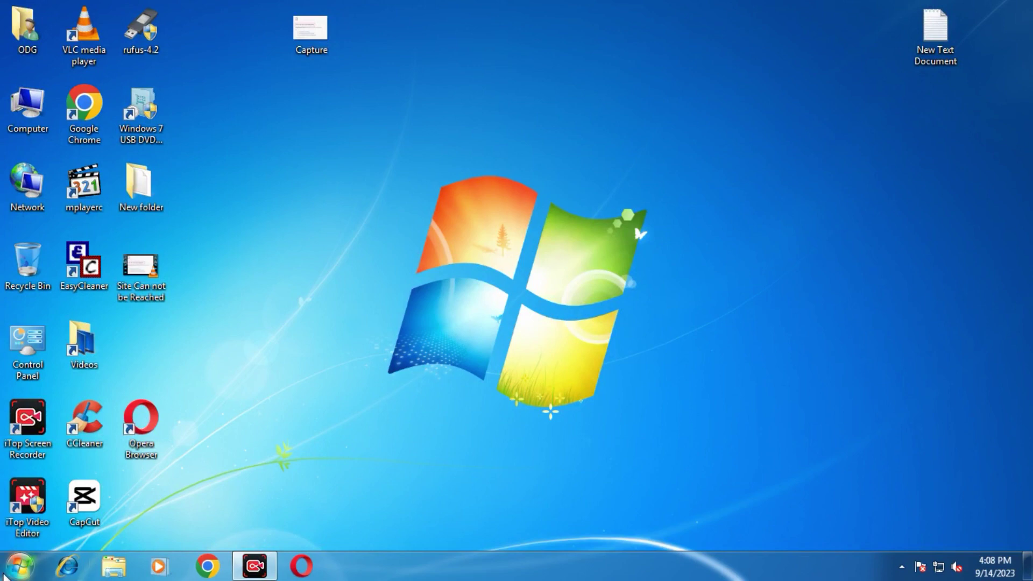
Open Command Prompt from the Accessories programs with administrator rights.
click(20, 566)
click(42, 503)
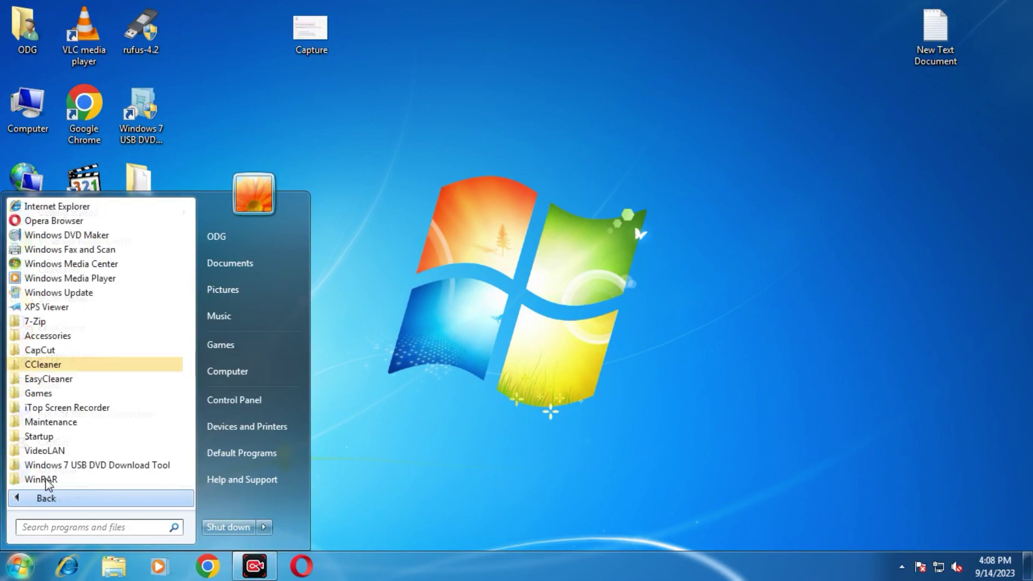
click(71, 334)
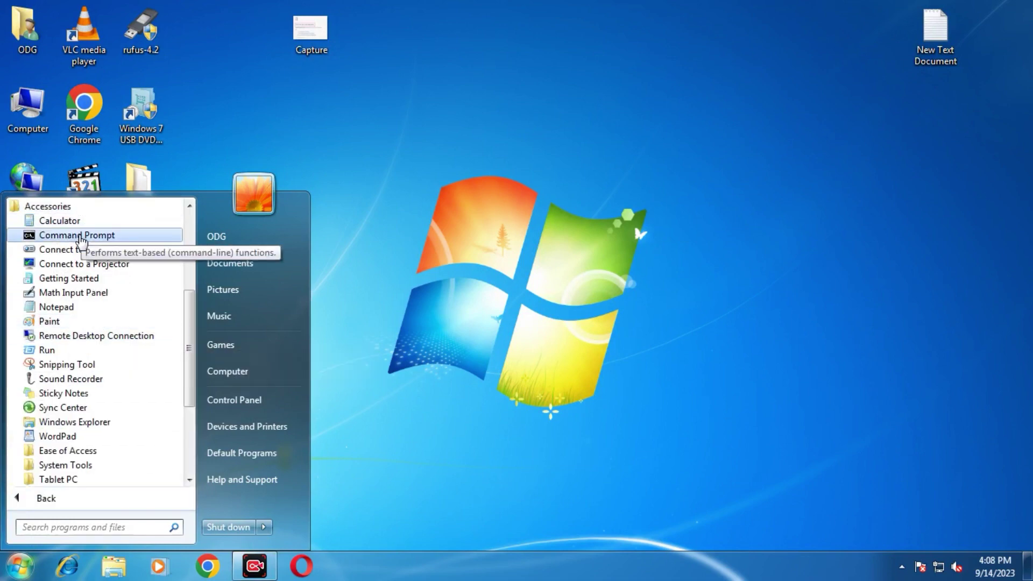
right_click(80, 243)
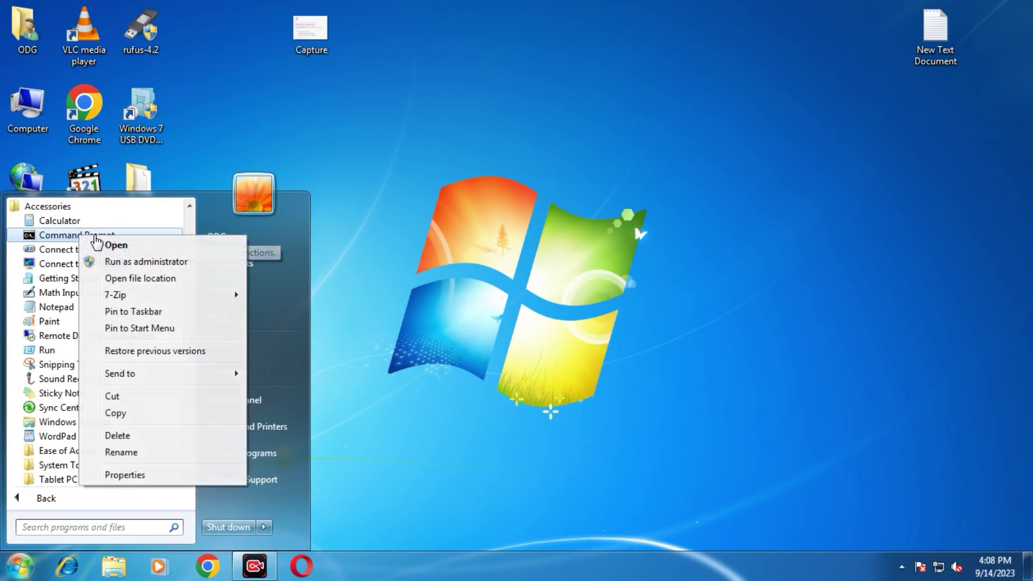
click(128, 262)
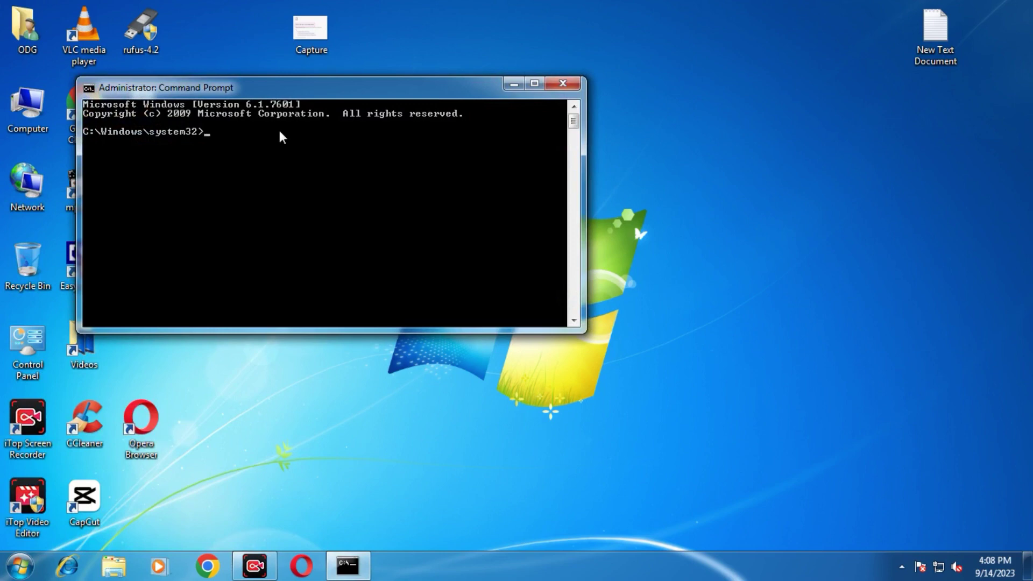
Flush the DNS resolver cache with IPCONFIG/FLUSHDNS and close the Command Prompt.
text(IPCONFIG/FLUSHDNS)
key(Return)
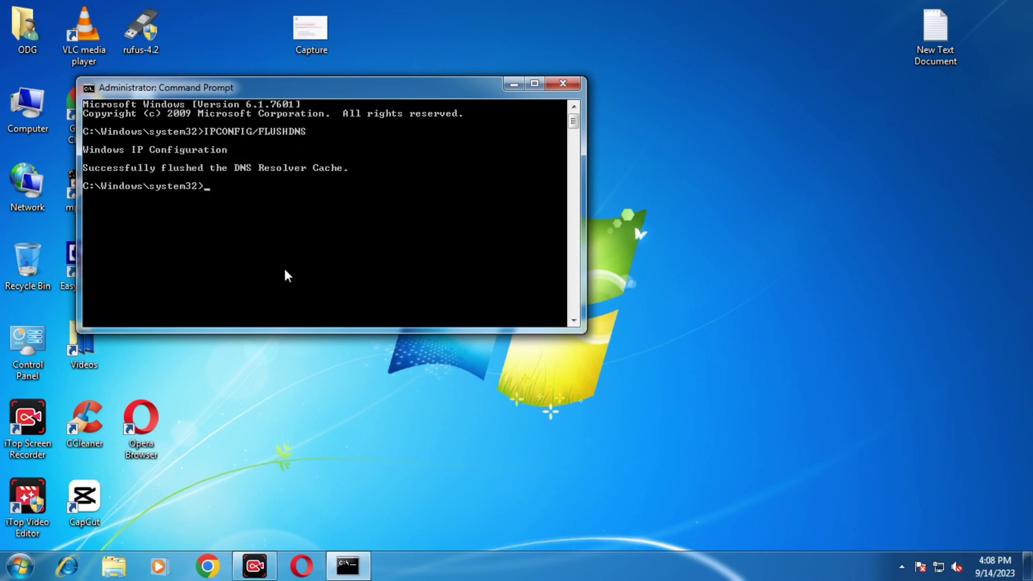
click(570, 85)
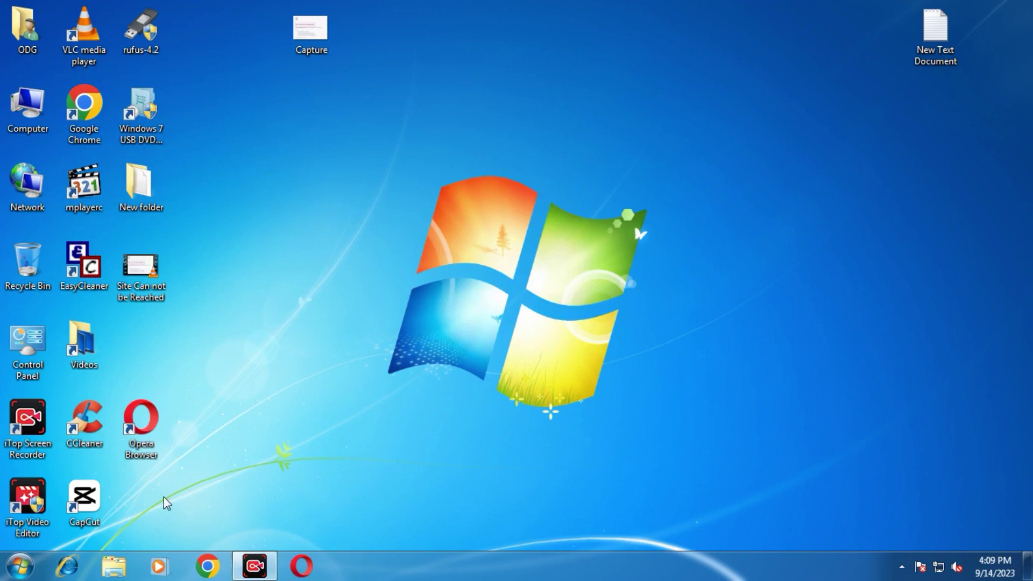
Review the DNS server addresses in the Local Area Connection's TCP/IPv4 properties again, and close all the network windows.
double_click(18, 377)
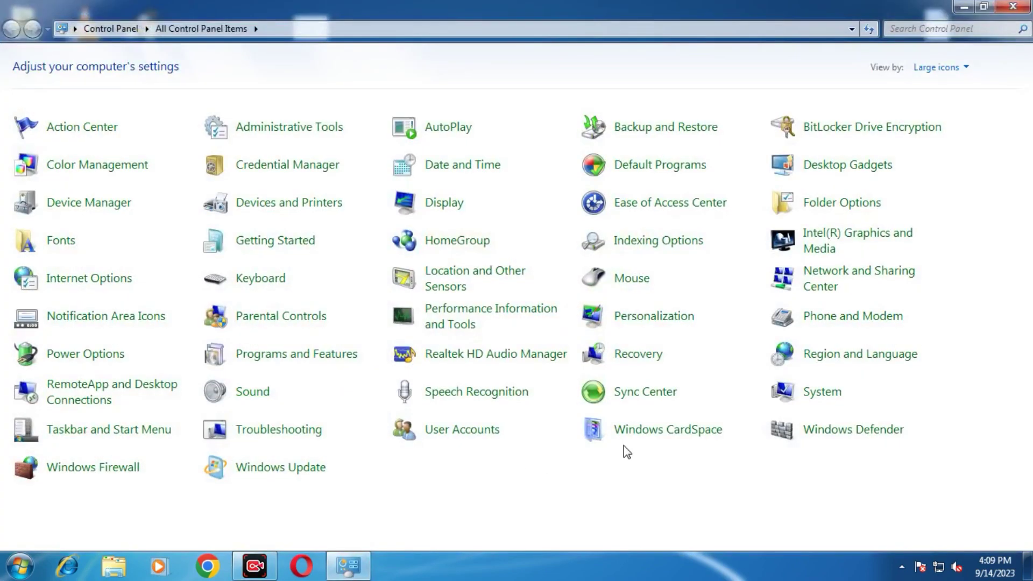
click(850, 280)
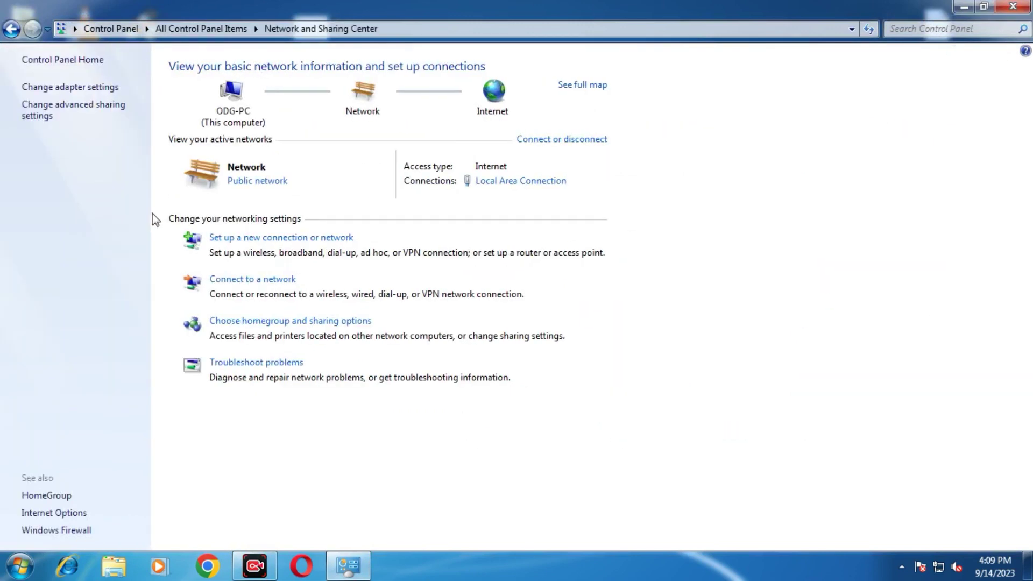
click(86, 86)
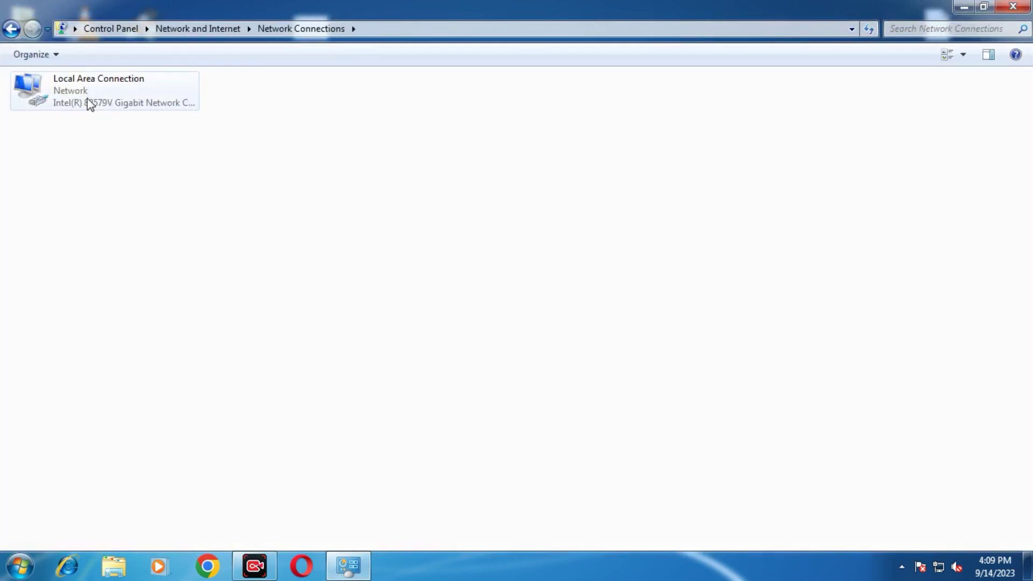
double_click(89, 104)
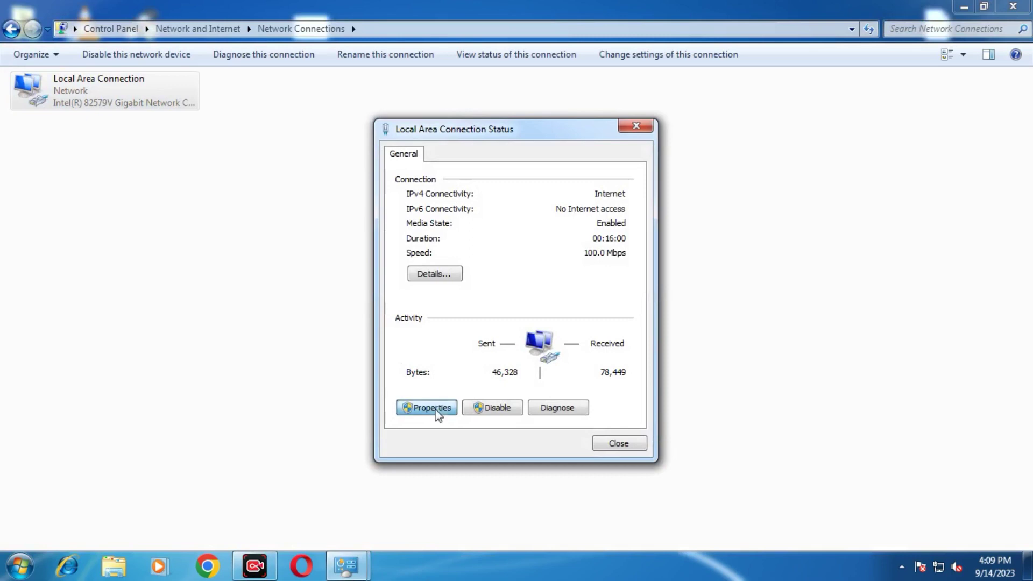
click(433, 408)
double_click(532, 316)
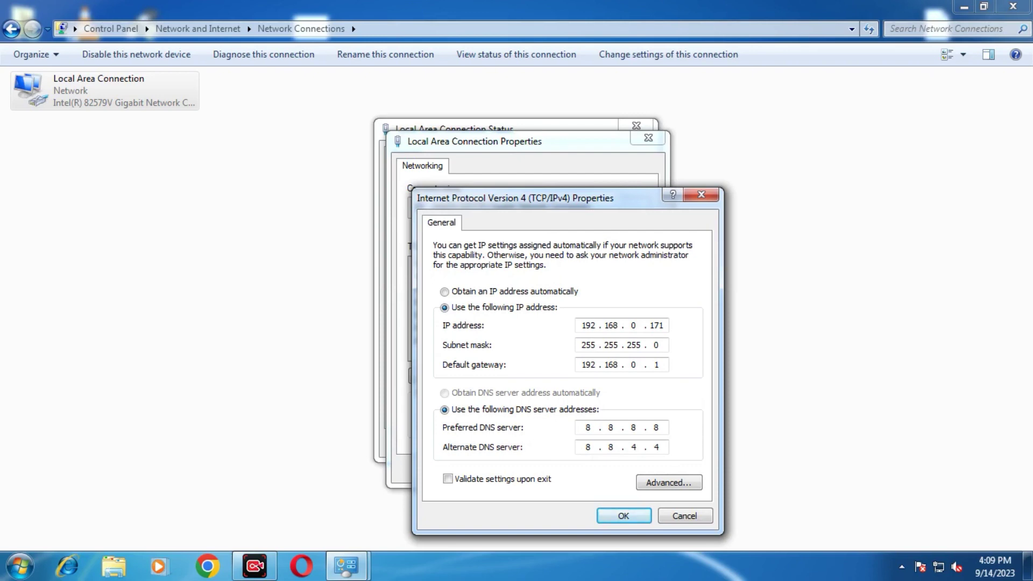
click(638, 518)
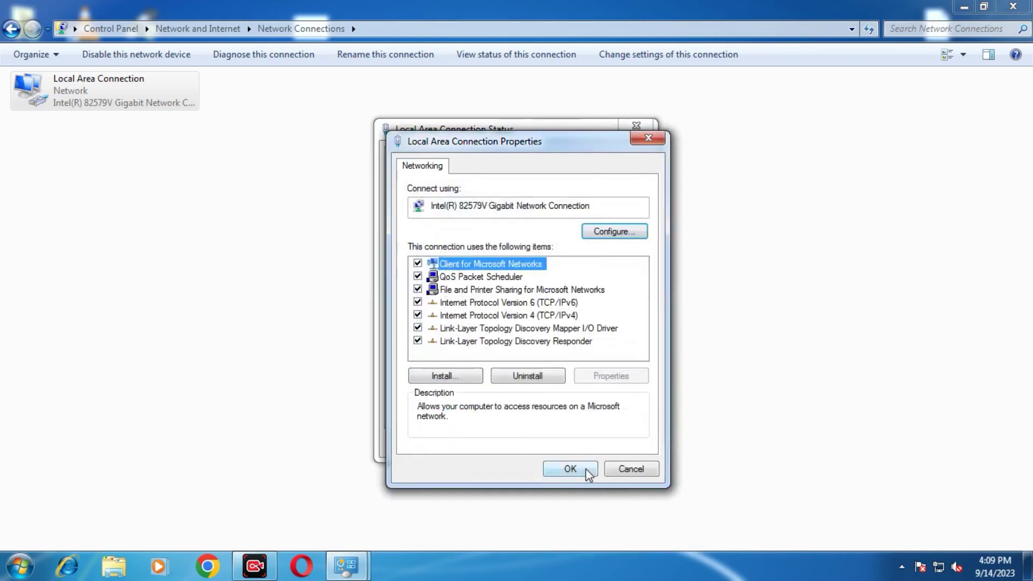
click(587, 474)
click(631, 444)
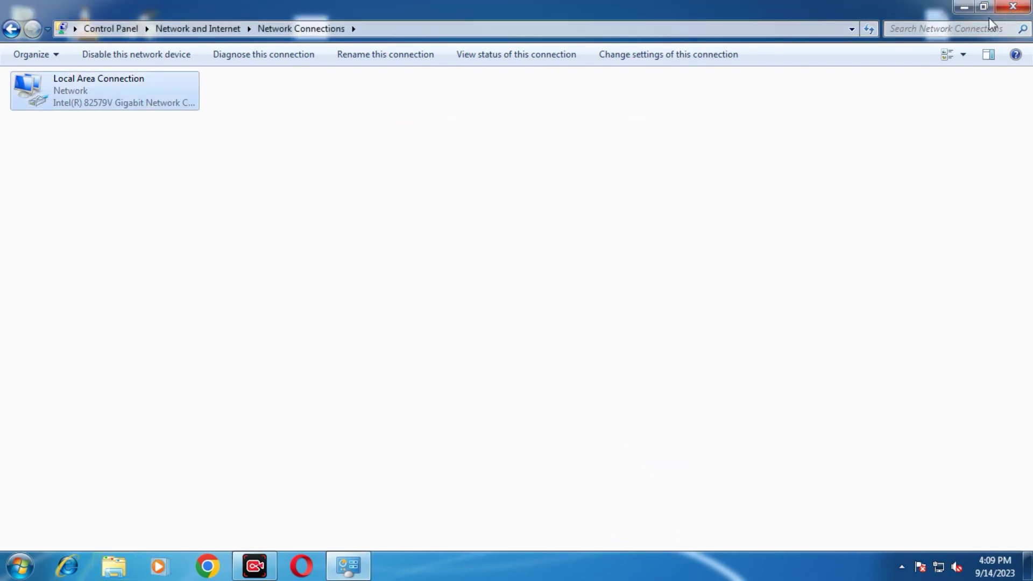
click(1013, 6)
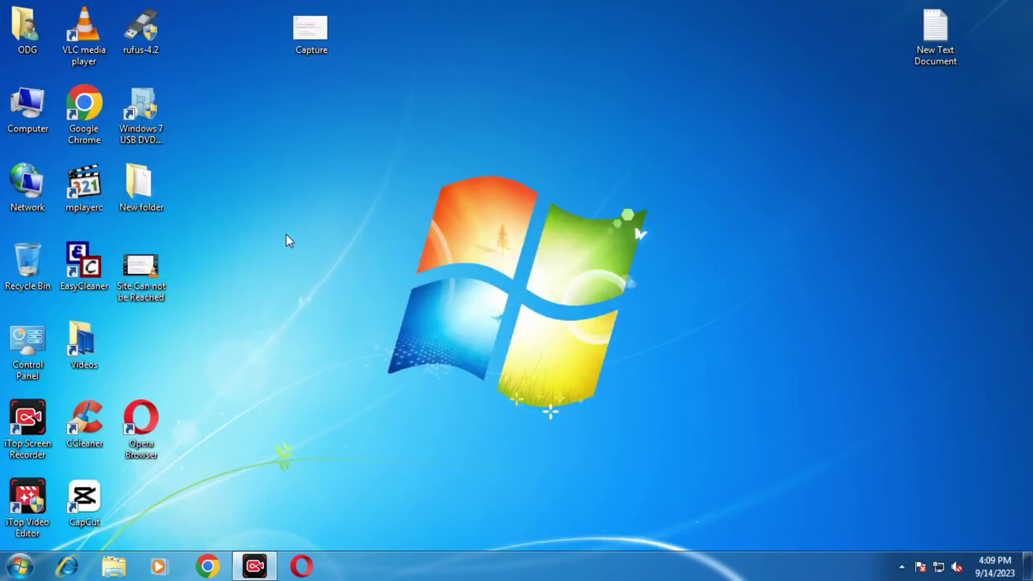
right_click(286, 234)
click(339, 277)
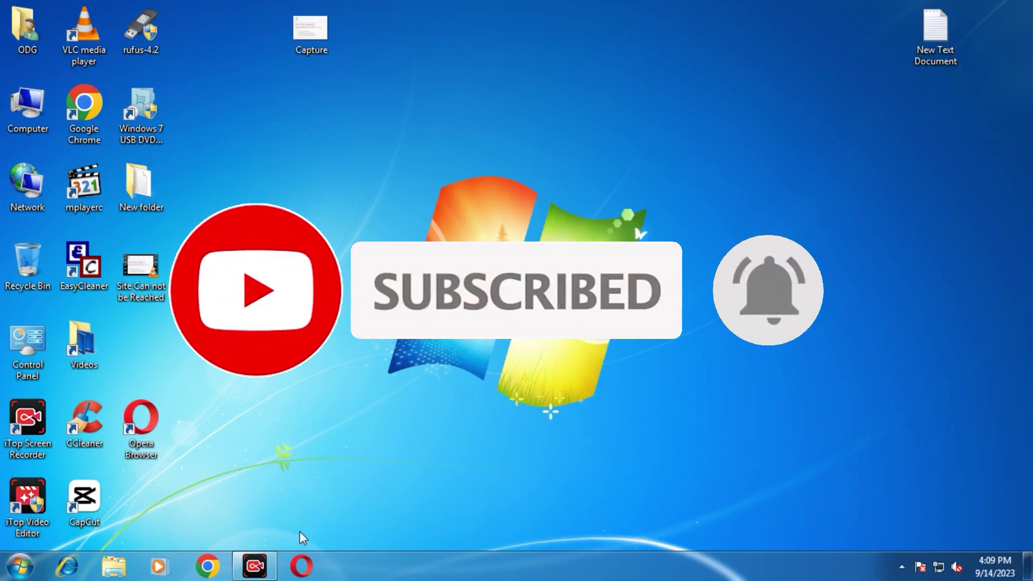
click(902, 567)
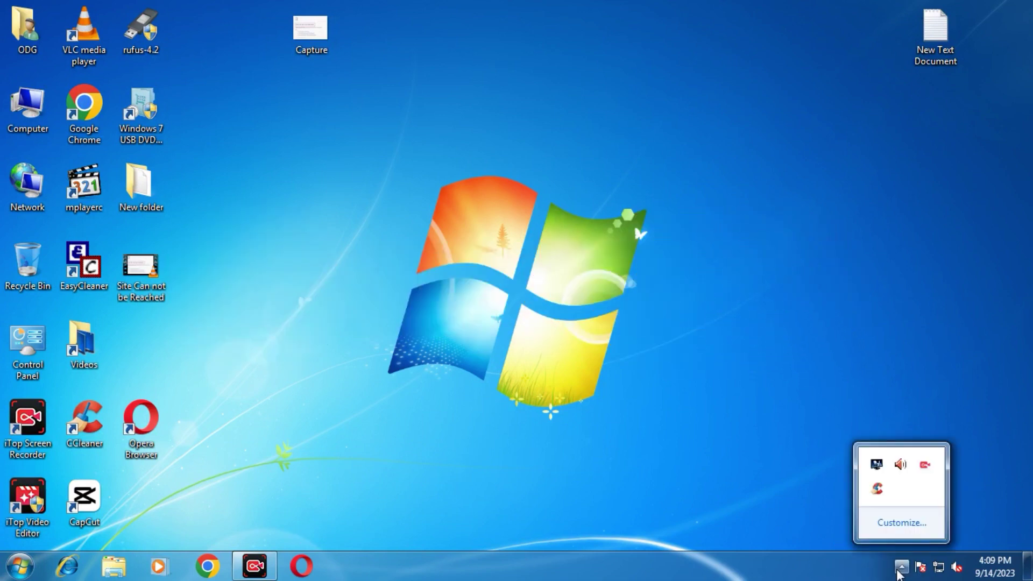